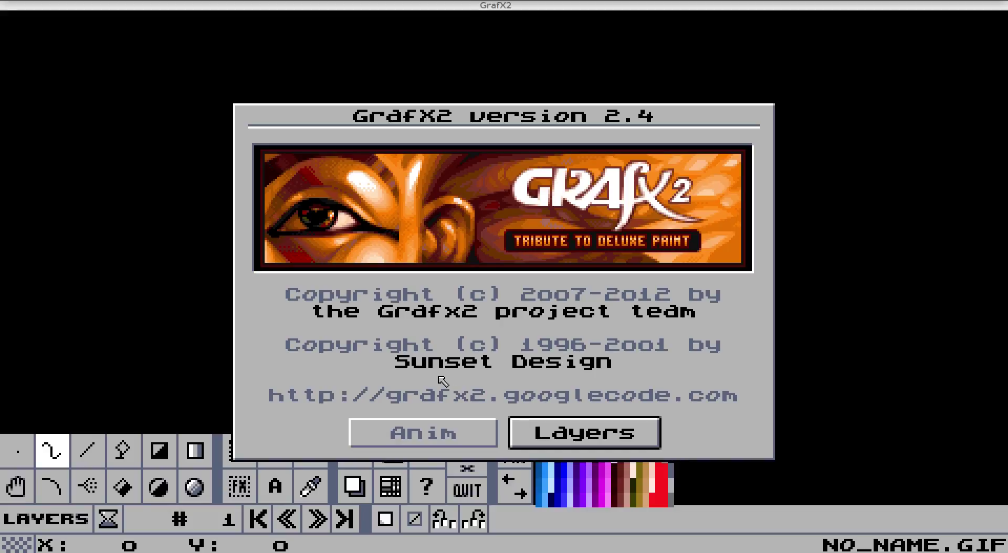
Dismiss the GrafX2 2.4 splash to reveal the blank NO_NAME.GIF canvas
click(415, 431)
click(415, 431)
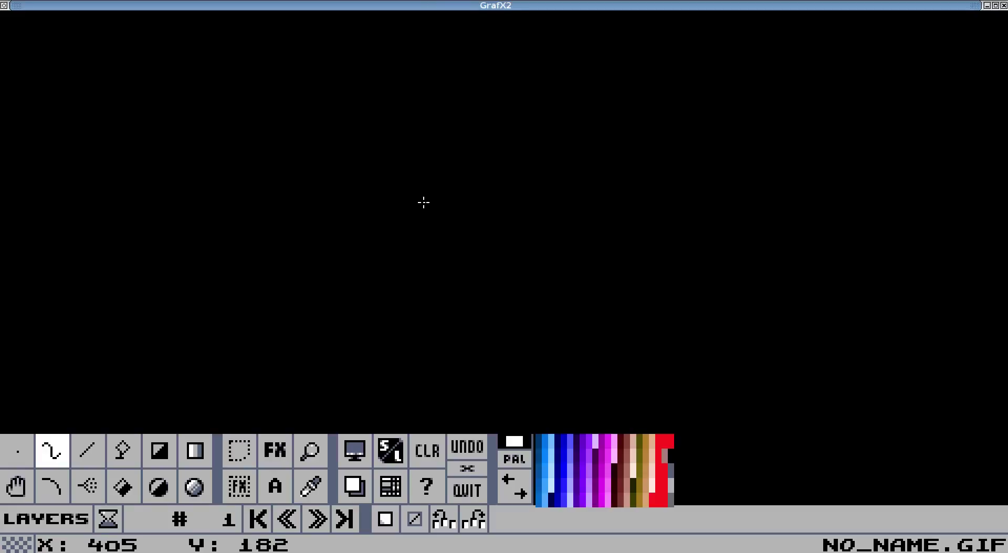
Draw the gnome's round head, smiling face, and pointed hat with a bobble in white
mouse_move(424, 202)
mouse_down()
mouse_move(404, 225)
mouse_move(427, 238)
mouse_move(444, 233)
mouse_move(442, 204)
mouse_up()
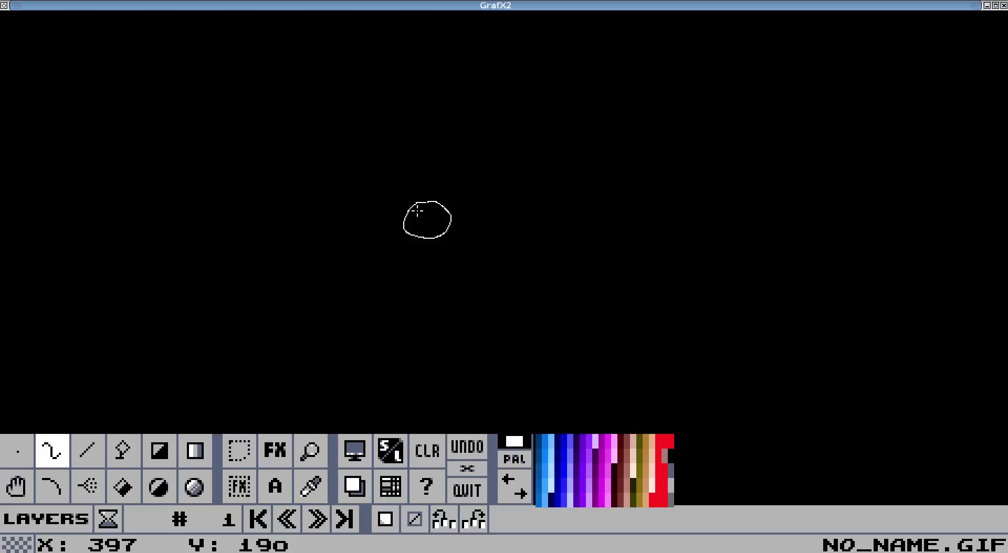
drag(416, 209, 441, 215)
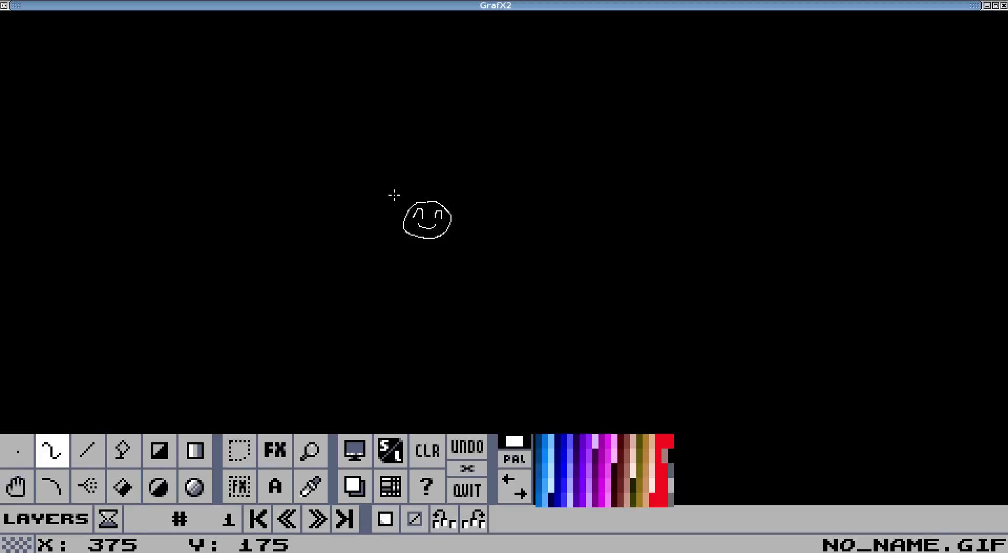
mouse_move(414, 201)
mouse_down()
mouse_move(438, 164)
mouse_move(449, 172)
mouse_move(452, 216)
mouse_up()
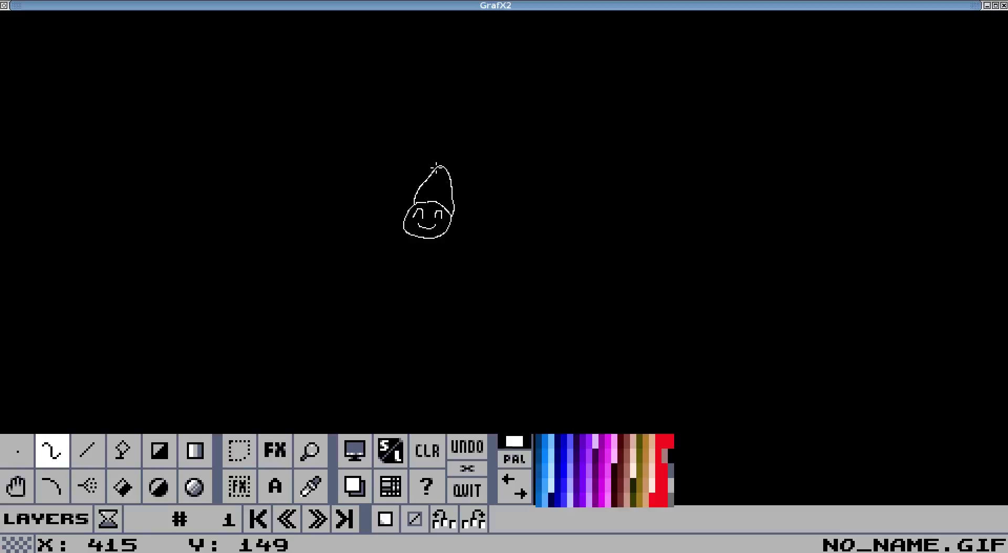
drag(449, 158, 447, 167)
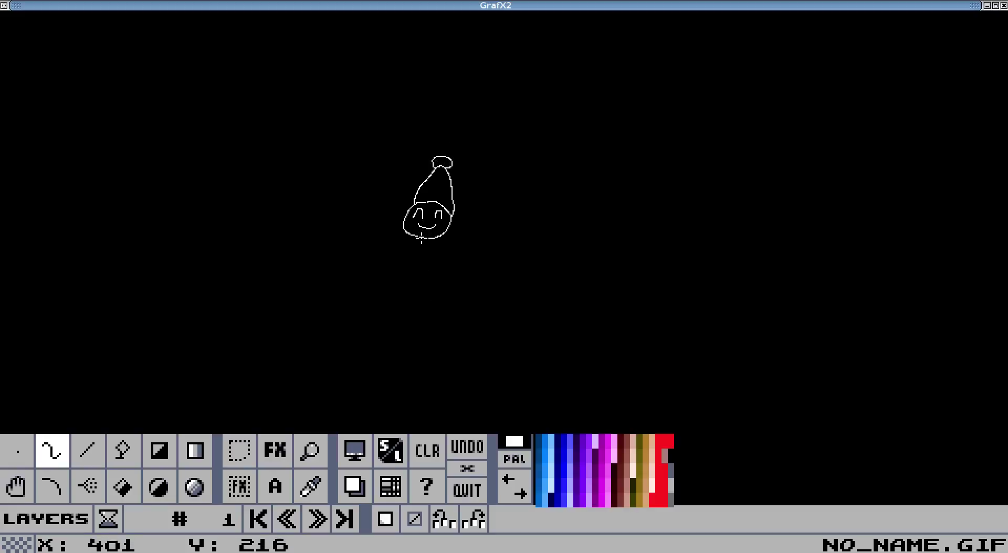
Draw both mittened arms and extend the body down into the legs
drag(420, 270, 391, 260)
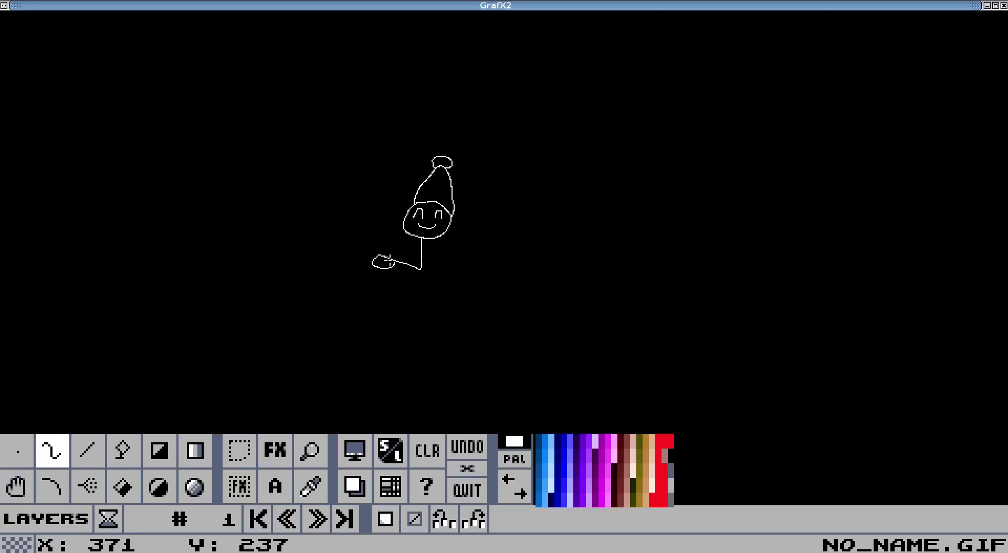
drag(420, 270, 457, 259)
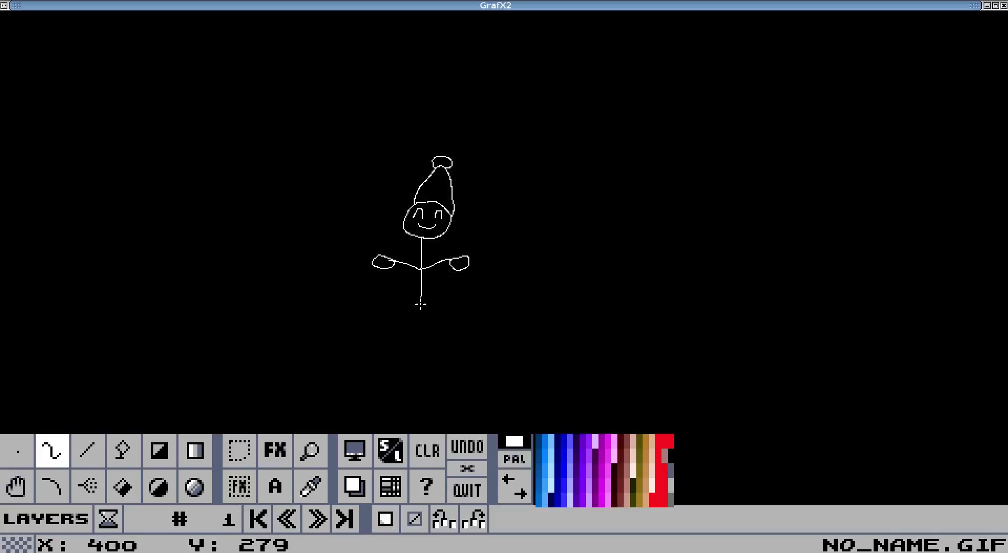
mouse_move(420, 305)
mouse_down()
mouse_move(422, 346)
mouse_move(437, 344)
mouse_move(416, 305)
mouse_move(388, 341)
mouse_move(376, 328)
mouse_move(398, 327)
mouse_up()
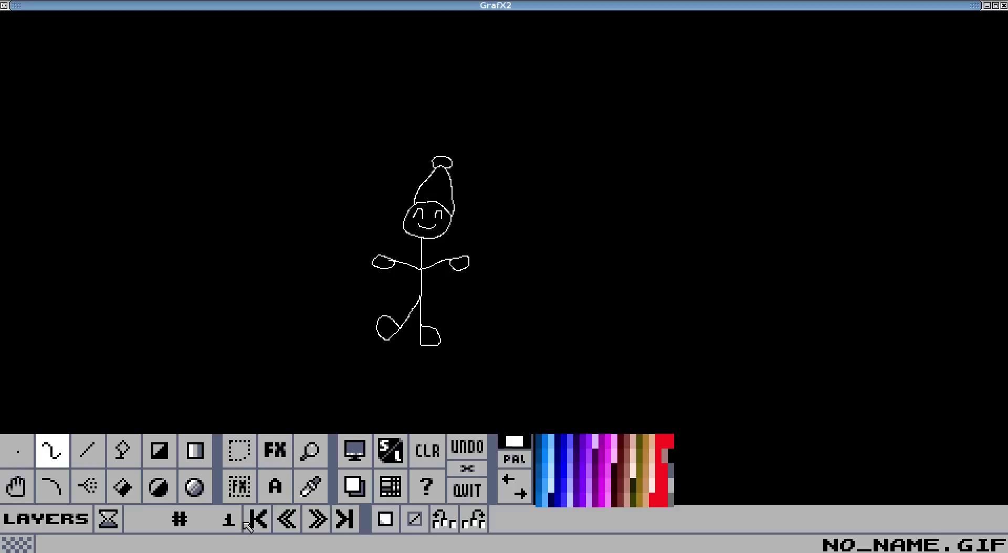
Add a second frame, trial-paint the left foot black with a big brush, then undo it
click(385, 521)
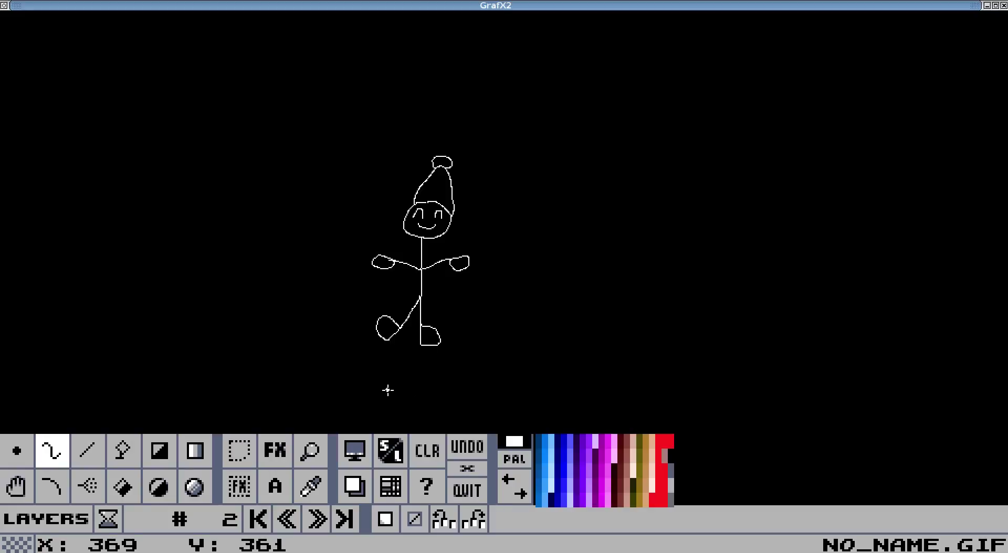
key(plus)
key(plus)
key(plus)
key(plus)
key(plus)
key(plus)
key(plus)
key(plus)
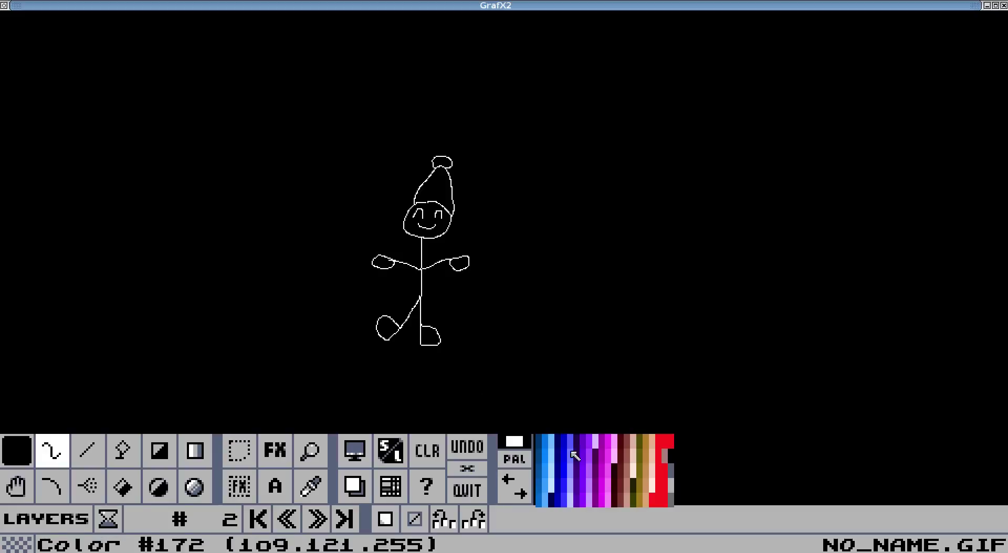
click(507, 480)
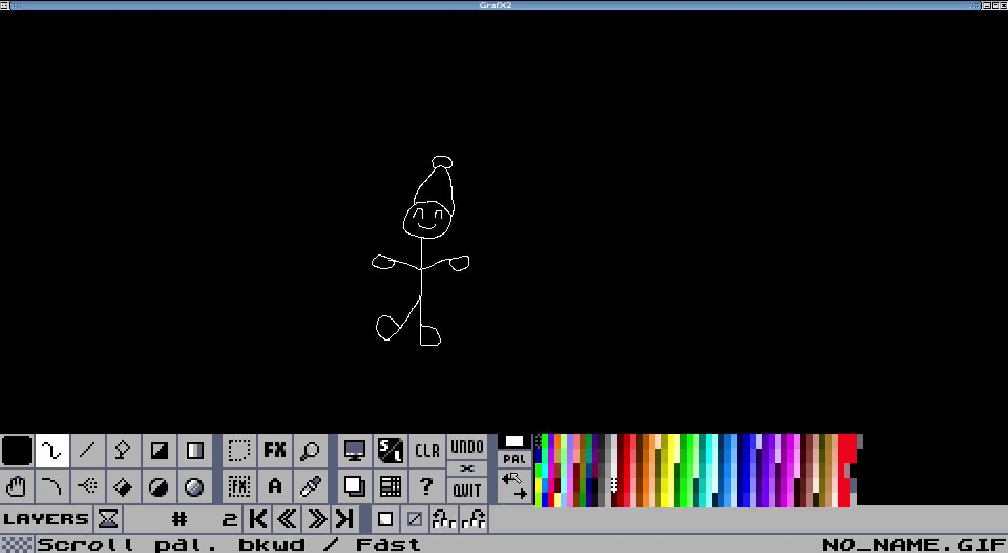
mouse_move(401, 314)
mouse_down()
mouse_move(382, 319)
mouse_move(378, 342)
mouse_move(391, 342)
mouse_move(407, 308)
mouse_up()
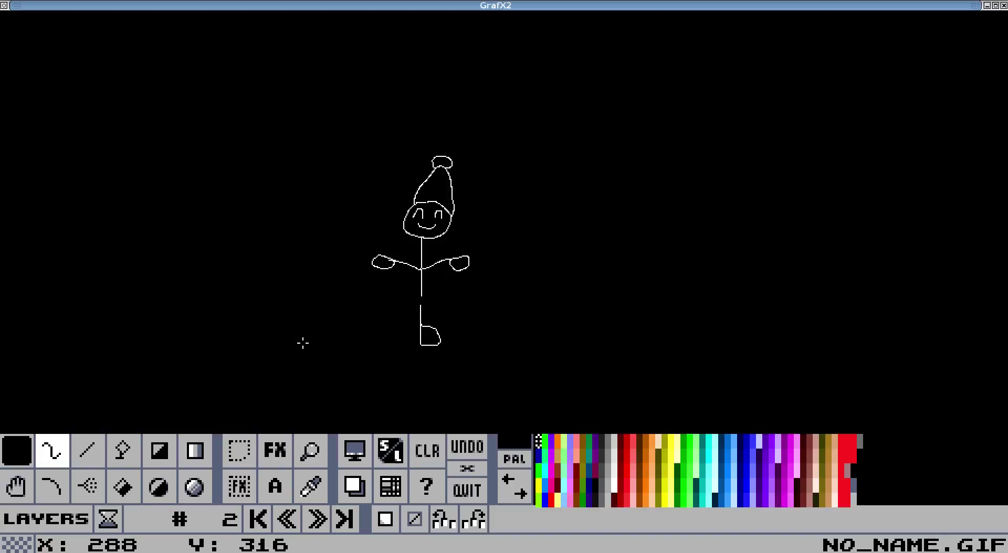
key(u)
key(u)
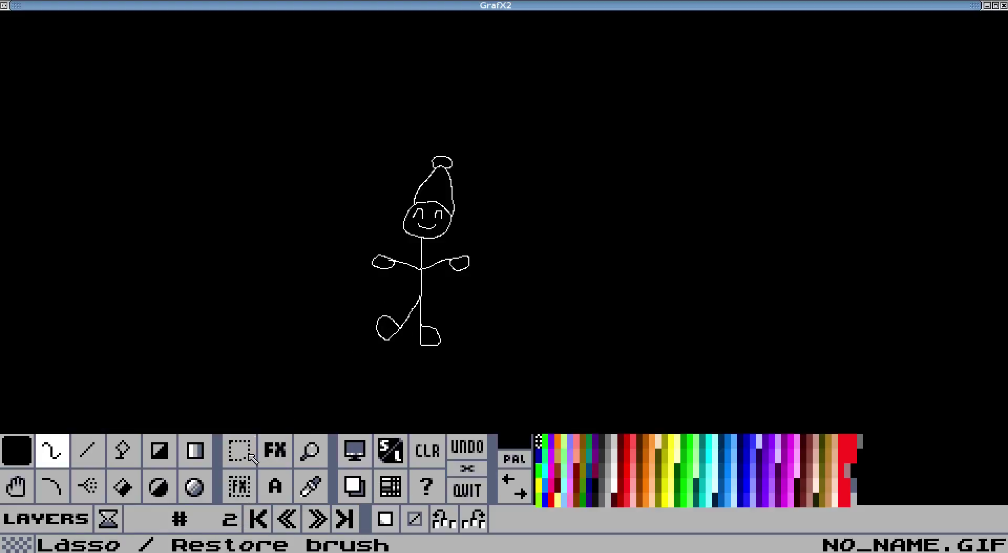
Lasso-grab the gnome's left foot and stamp a copy to the right of the figure
click(252, 459)
mouse_move(389, 298)
mouse_down()
mouse_move(361, 324)
mouse_move(373, 348)
mouse_move(402, 341)
mouse_move(416, 314)
mouse_move(404, 292)
mouse_move(370, 289)
mouse_up()
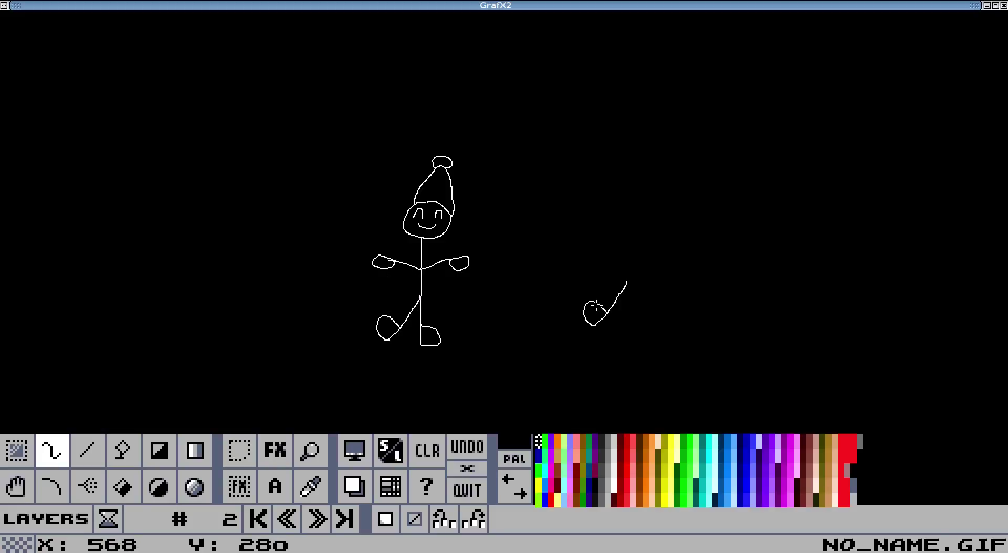
click(597, 304)
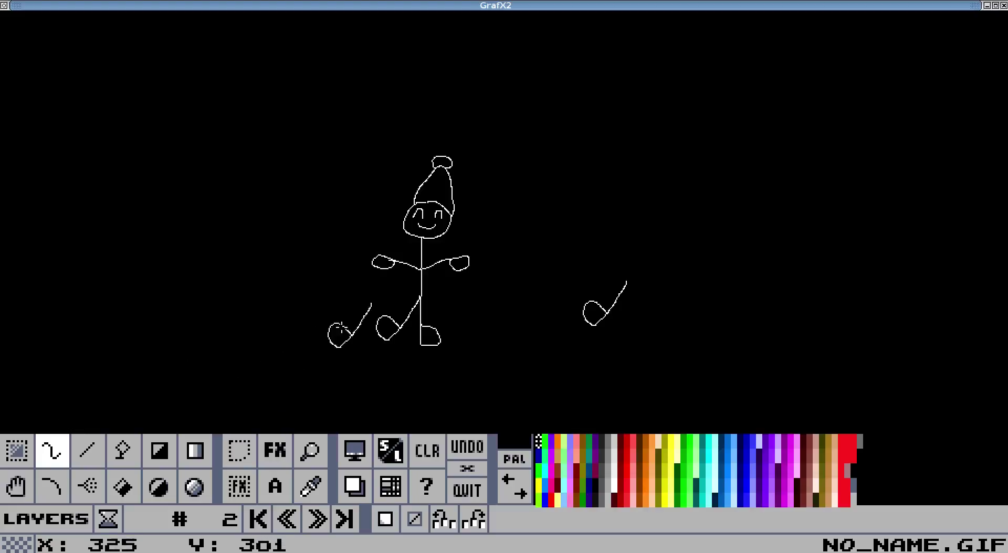
Paint out the gnome's left leg and foot in black with an enlarged round brush
key(period)
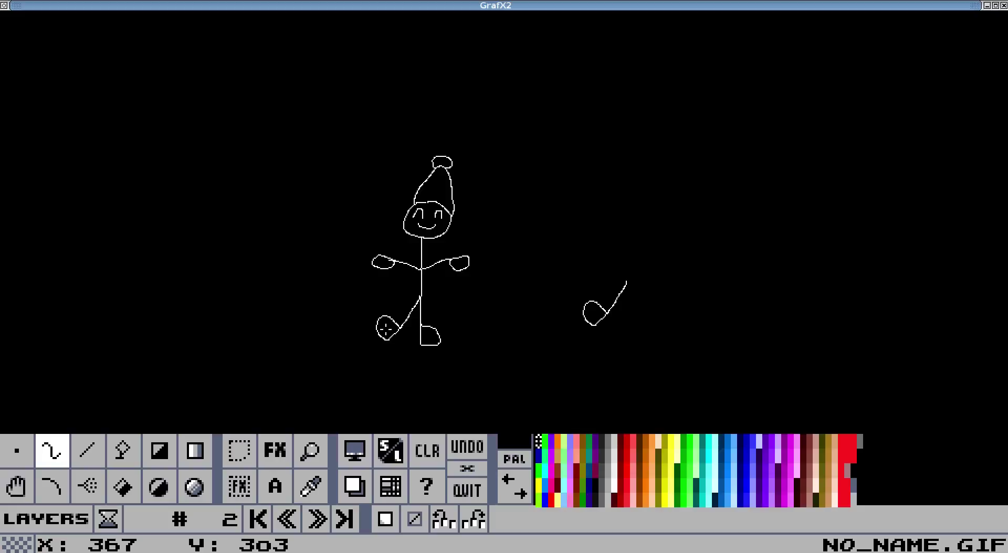
key(plus)
key(plus)
key(plus)
key(plus)
key(plus)
key(plus)
key(plus)
key(plus)
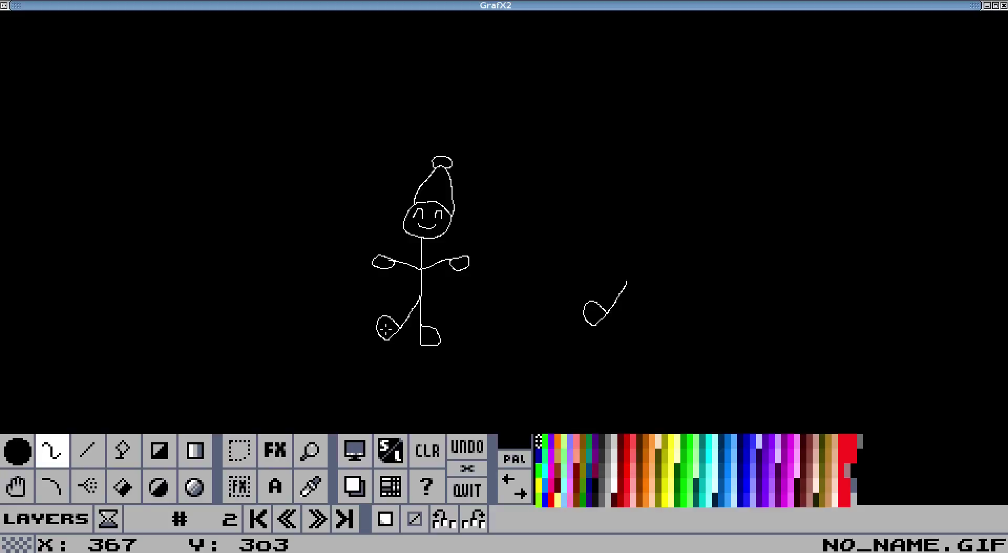
mouse_move(392, 315)
mouse_down()
mouse_move(379, 317)
mouse_move(394, 336)
mouse_move(379, 337)
mouse_move(412, 305)
mouse_up()
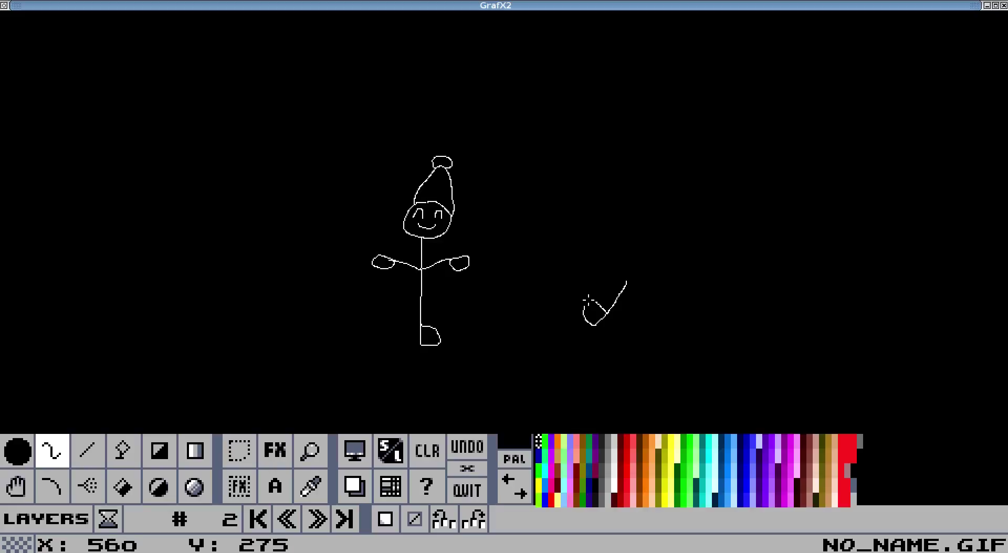
Grab the loose leg copy, set its handle top-right, rotate it, and stamp it at the left hip
key(b)
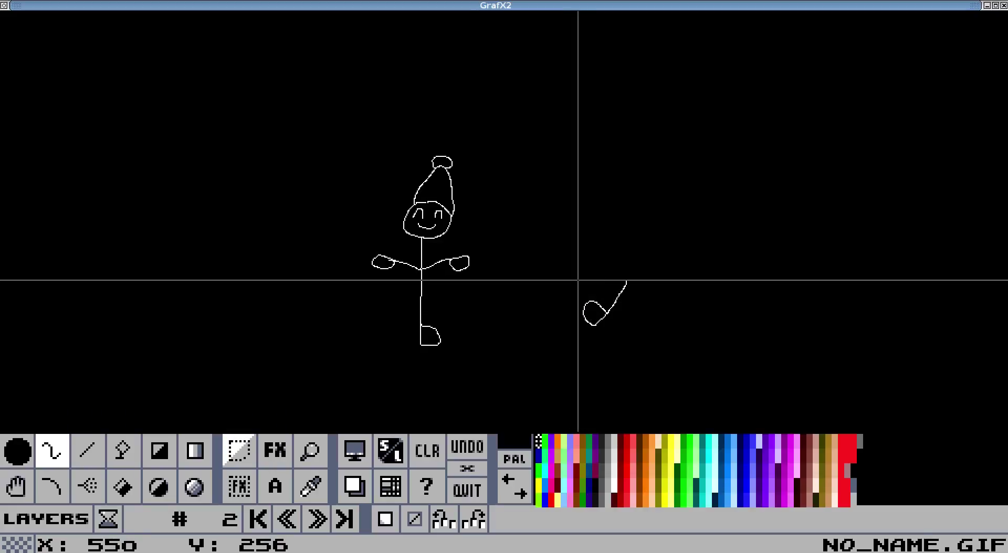
drag(578, 280, 626, 333)
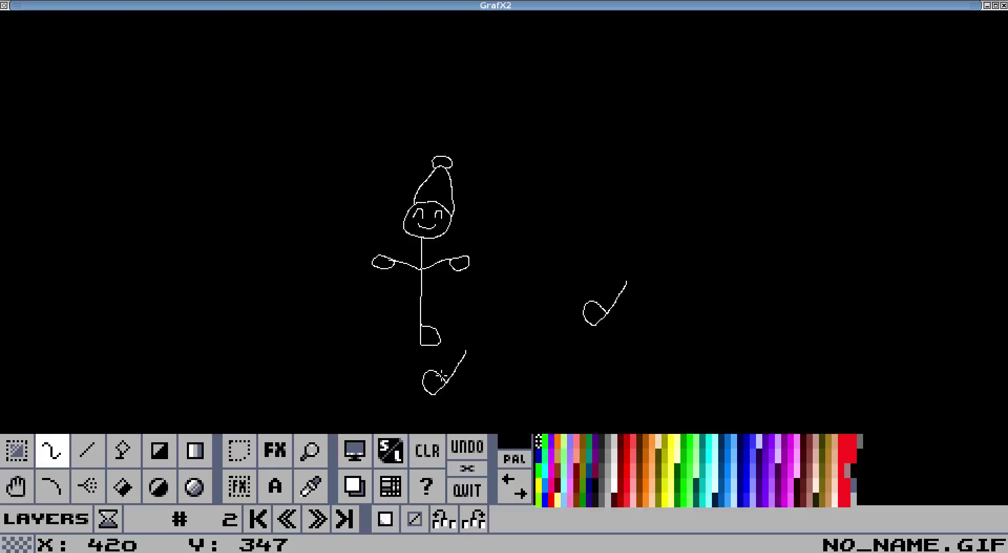
click(239, 486)
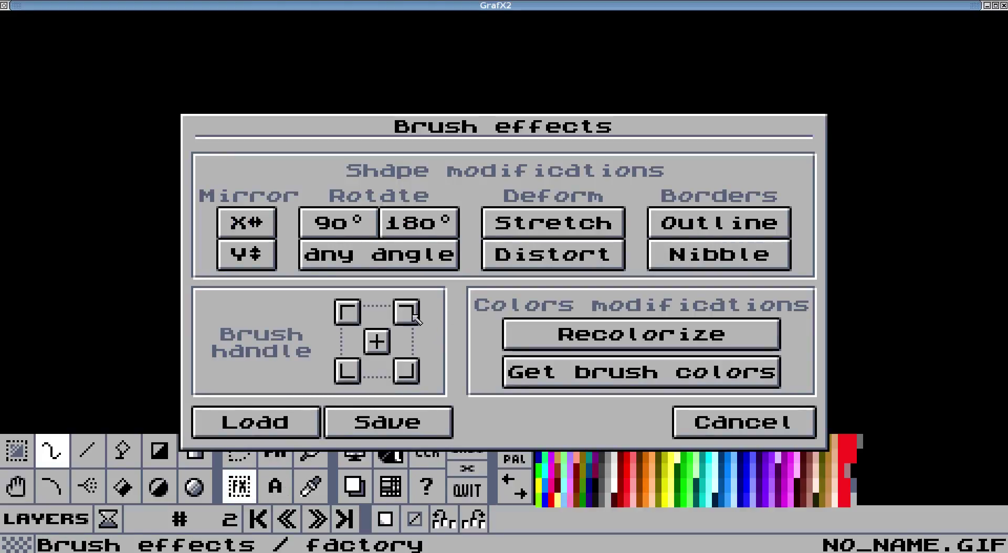
click(407, 314)
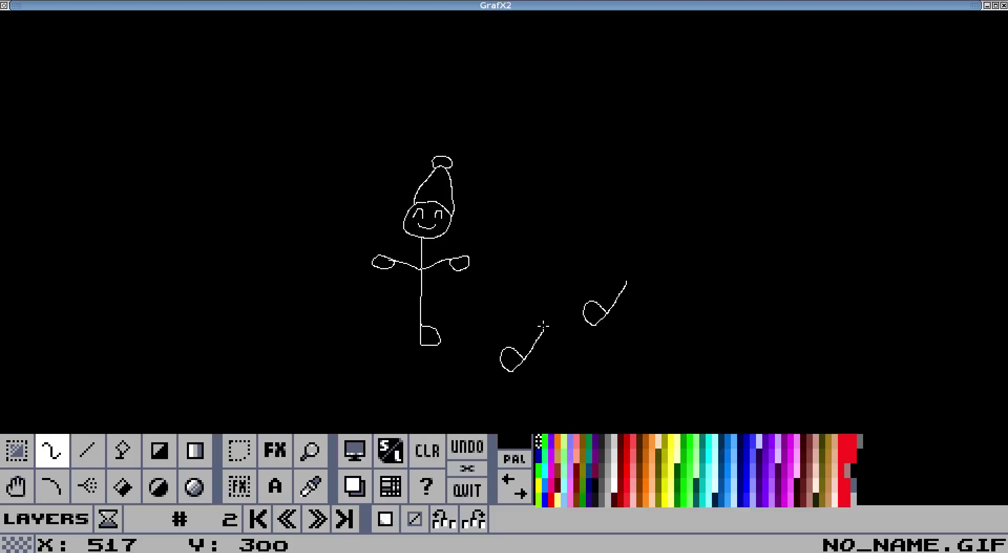
click(544, 326)
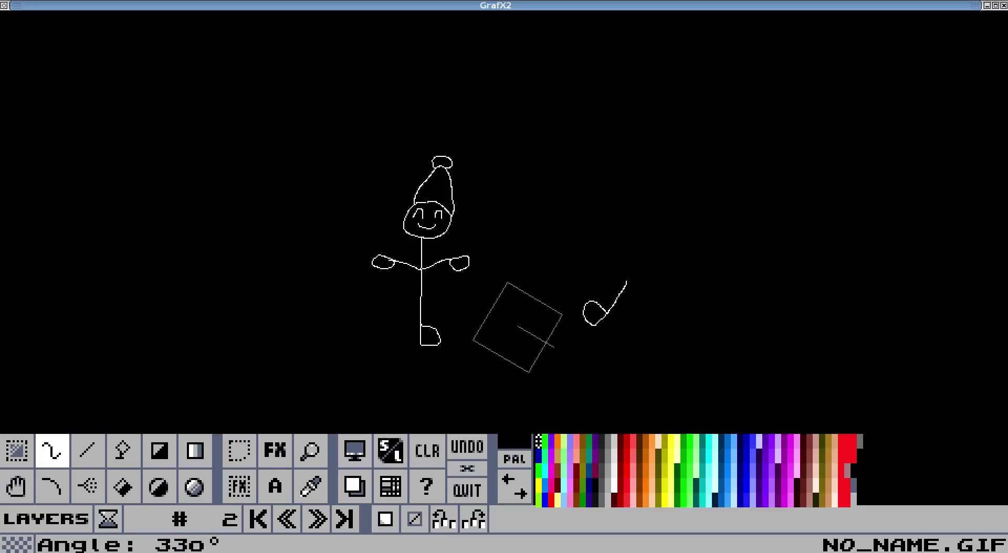
click(553, 345)
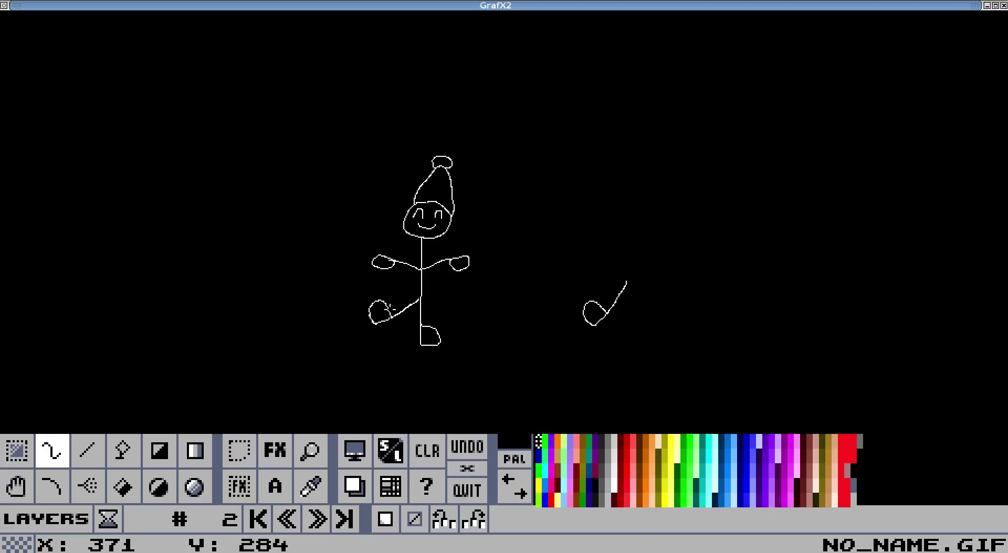
click(389, 308)
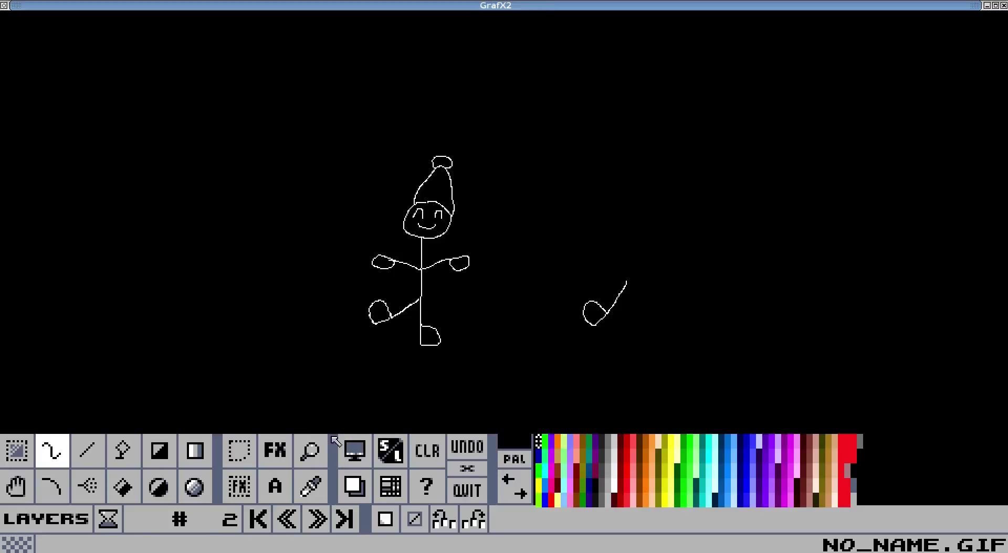
Grab the hand region as a brush, rotate it, and fix it beside the gnome's head
key(period)
key(asterisk)
key(asterisk)
key(asterisk)
key(asterisk)
key(asterisk)
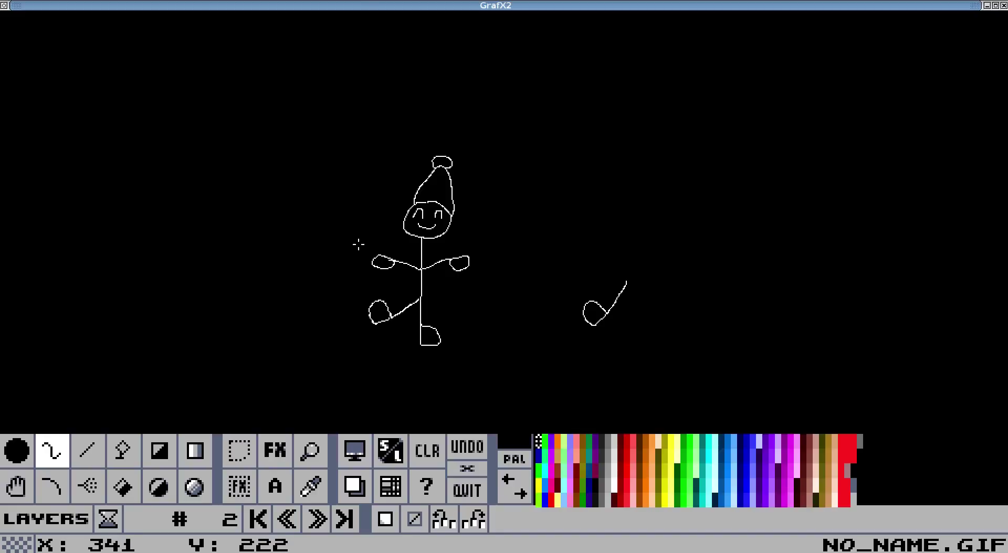
click(239, 450)
drag(369, 253, 419, 280)
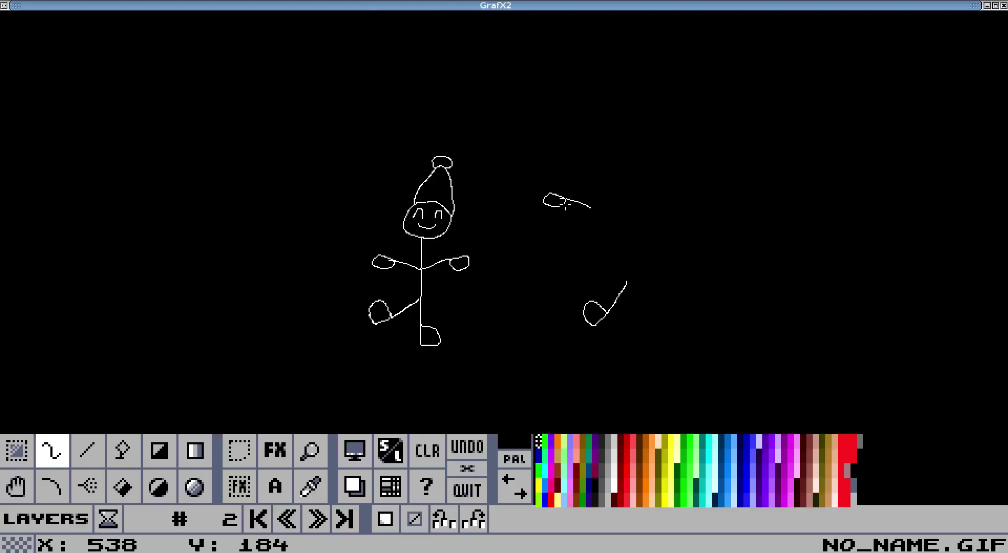
key(shift+w)
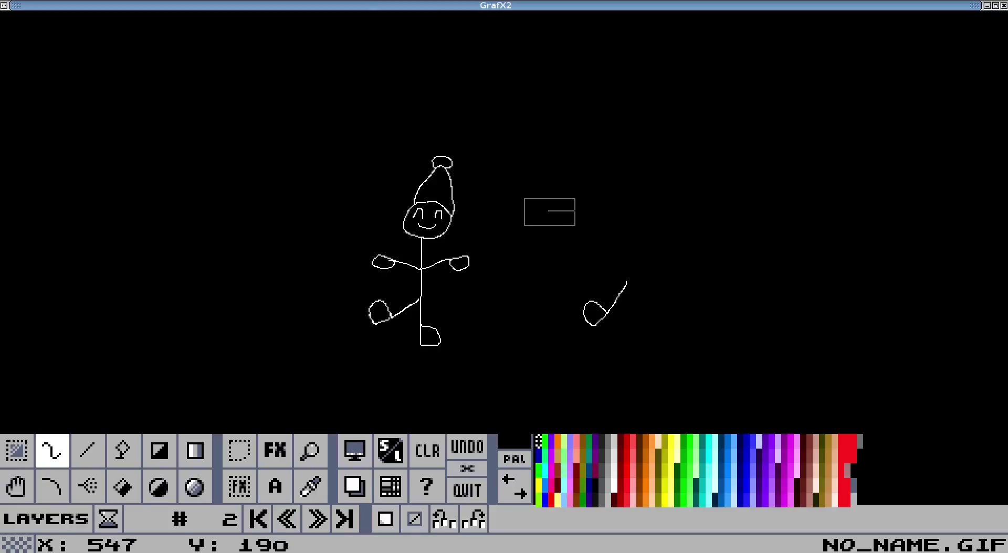
key(w)
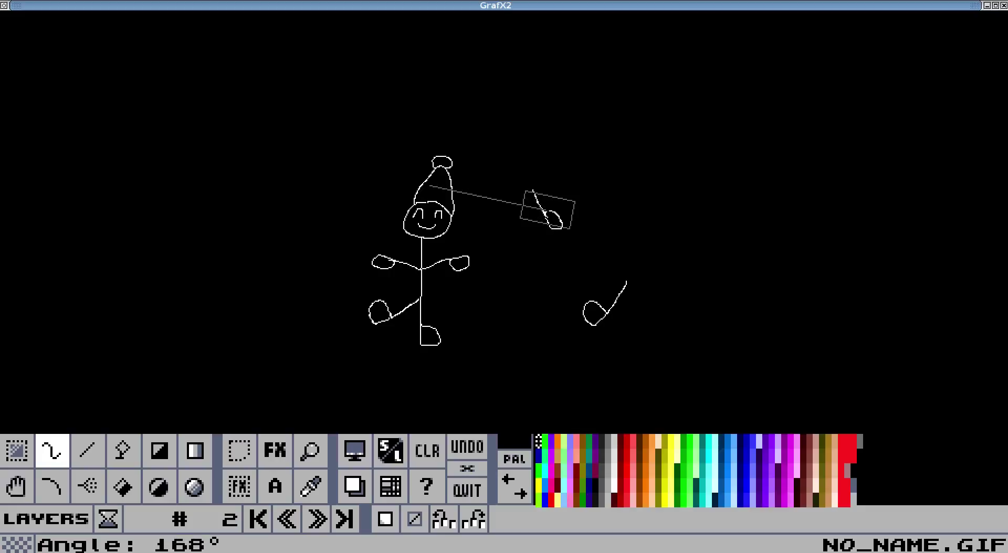
click(566, 167)
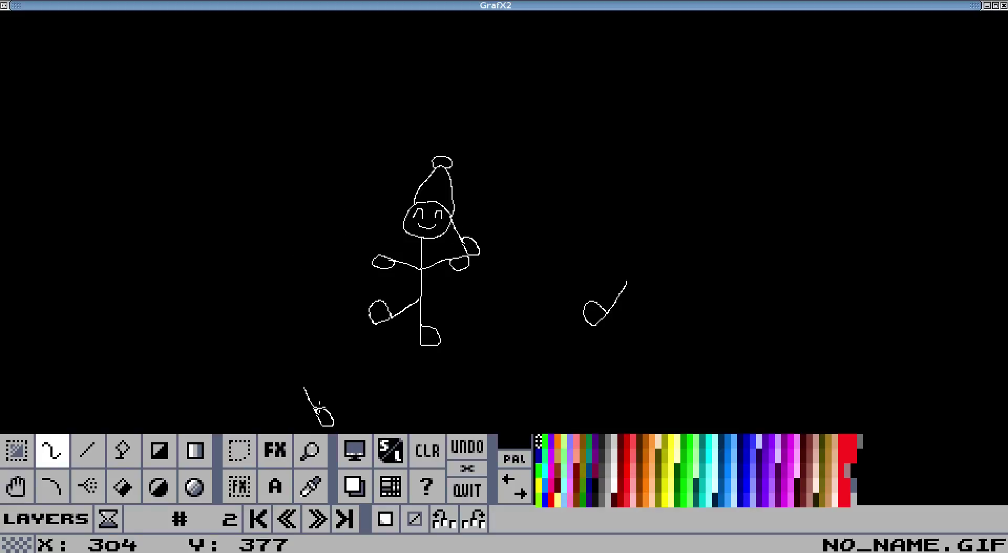
Paint black over the gnome's left arm and hand with an enlarged round brush
key(period)
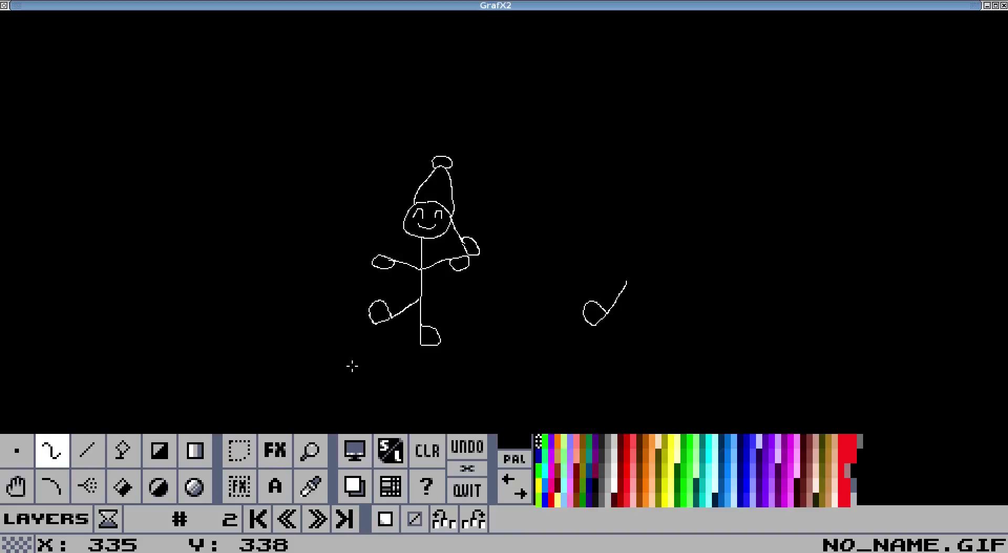
key(plus)
key(plus)
key(plus)
key(plus)
key(plus)
key(plus)
key(plus)
key(plus)
drag(375, 264, 412, 267)
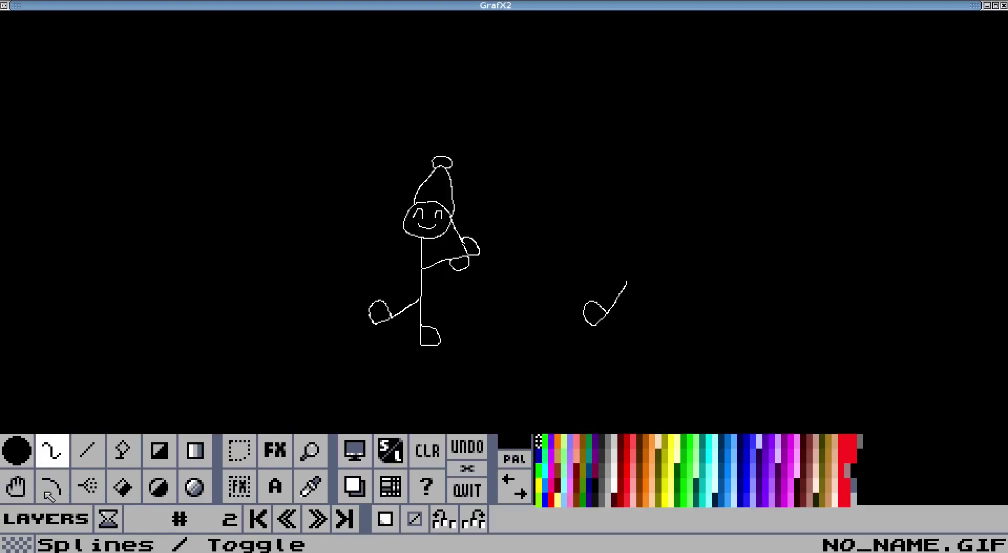
click(62, 488)
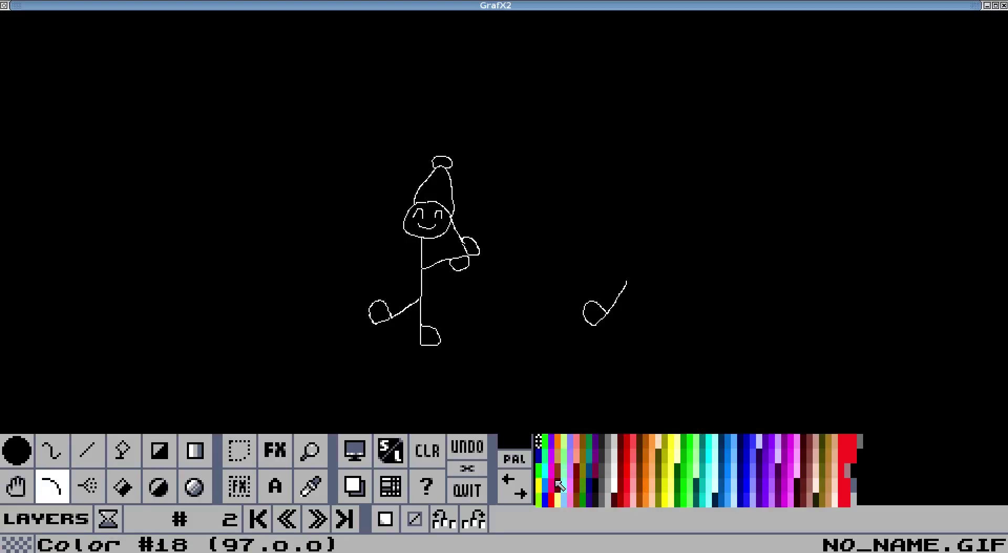
Sample white from the leg and draw a 1-pixel spline arm from torso up beside the head
click(310, 486)
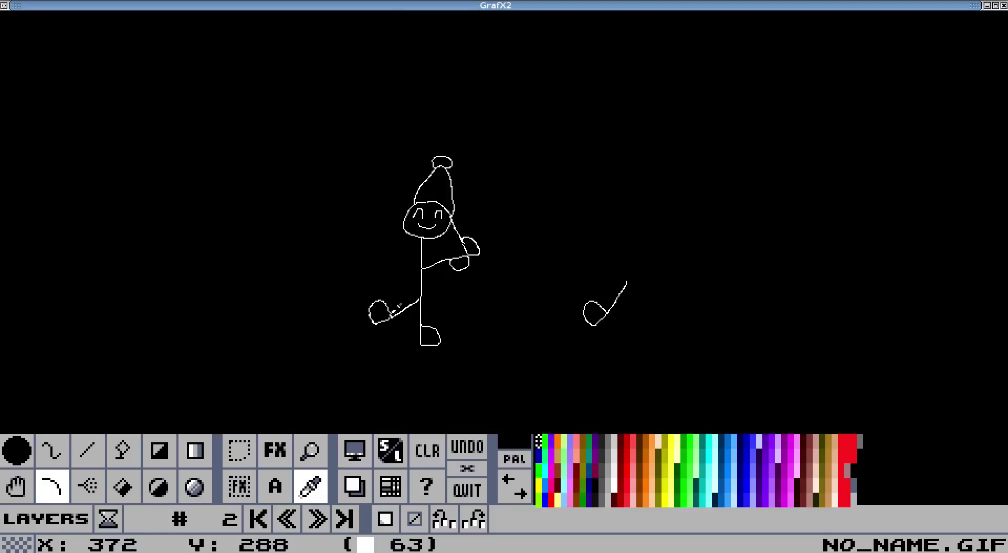
click(399, 307)
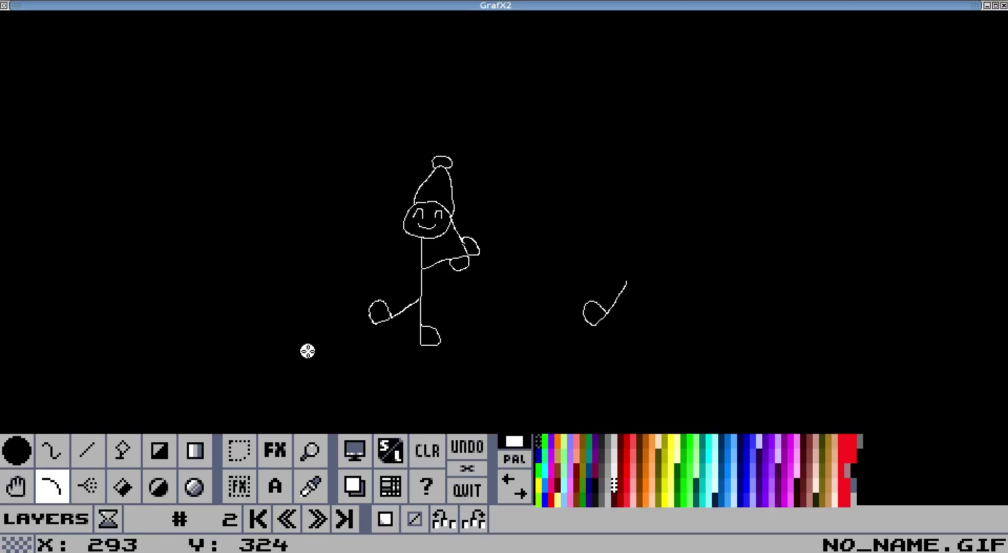
key(period)
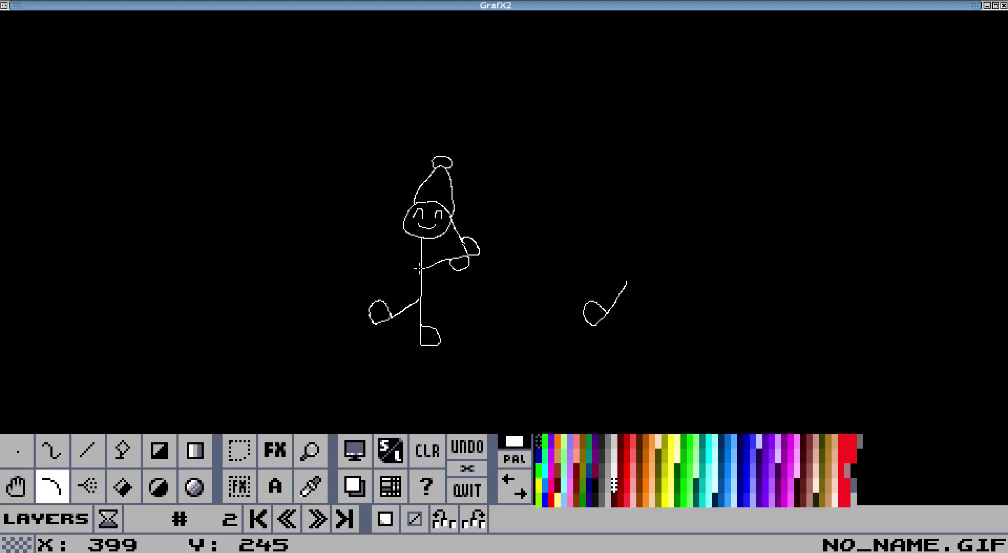
drag(420, 269, 404, 215)
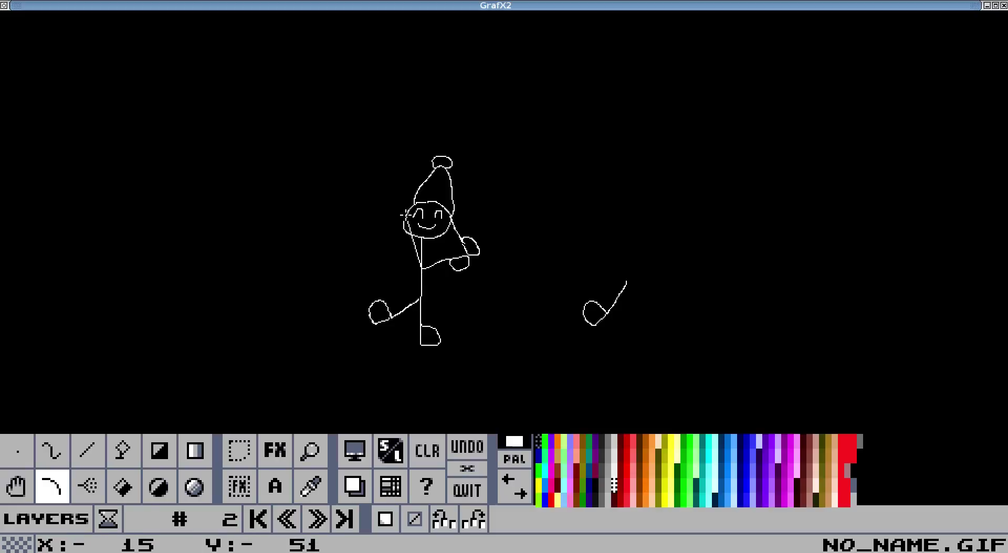
click(374, 248)
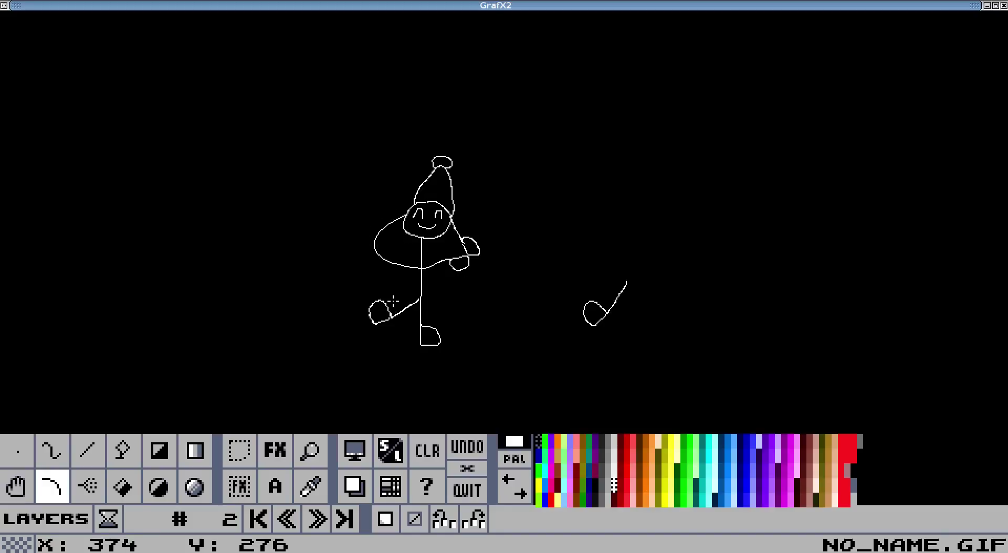
Flip between the two animation frames to compare them, ending on frame 2
click(317, 520)
click(317, 519)
click(317, 520)
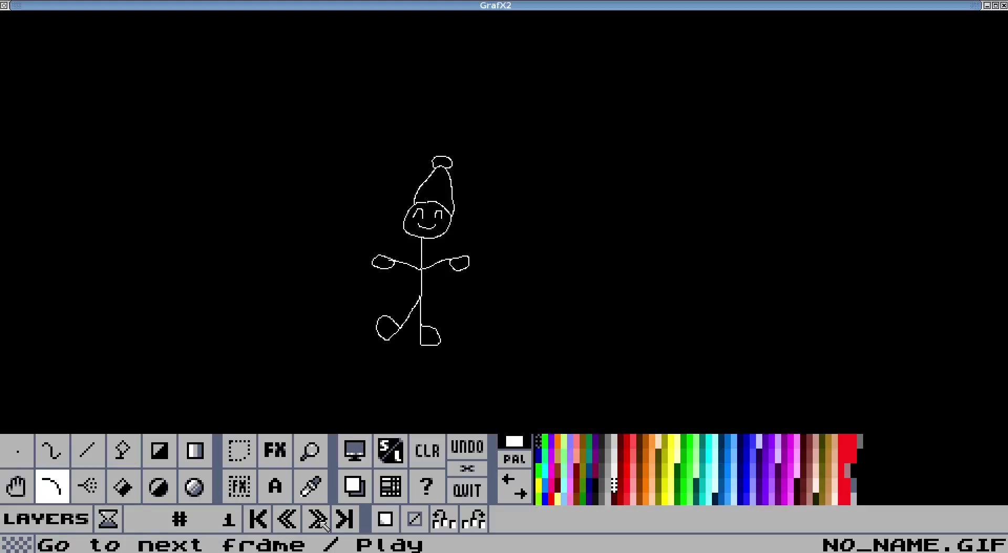
click(317, 520)
click(318, 519)
click(318, 520)
click(318, 519)
click(318, 520)
click(318, 519)
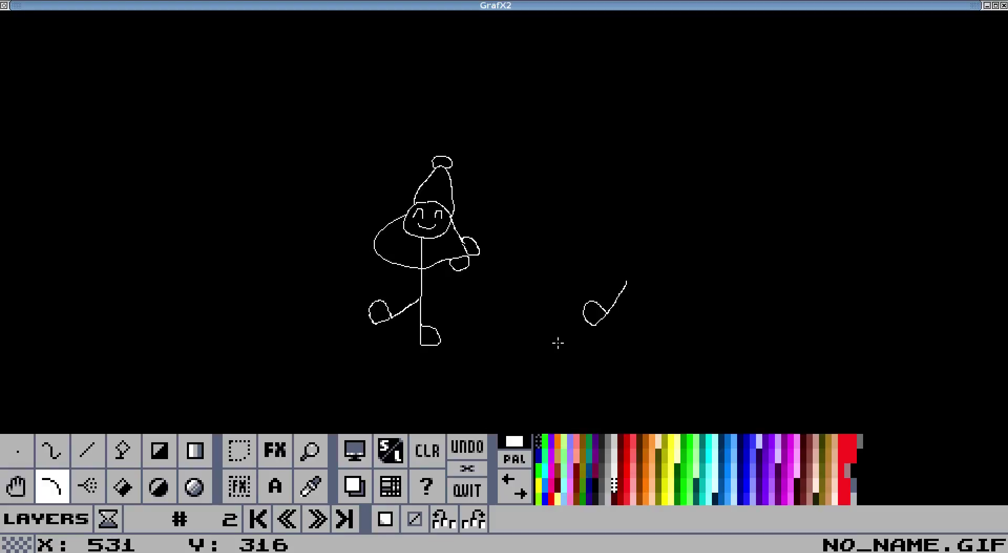
Cover the stray foot copy right of the gnome with a black filled rectangle
click(156, 469)
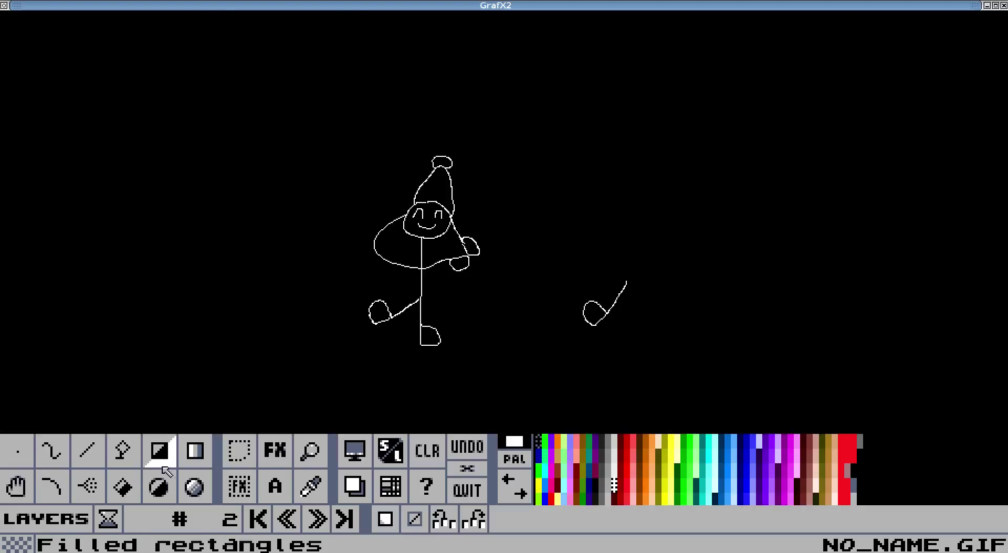
click(538, 440)
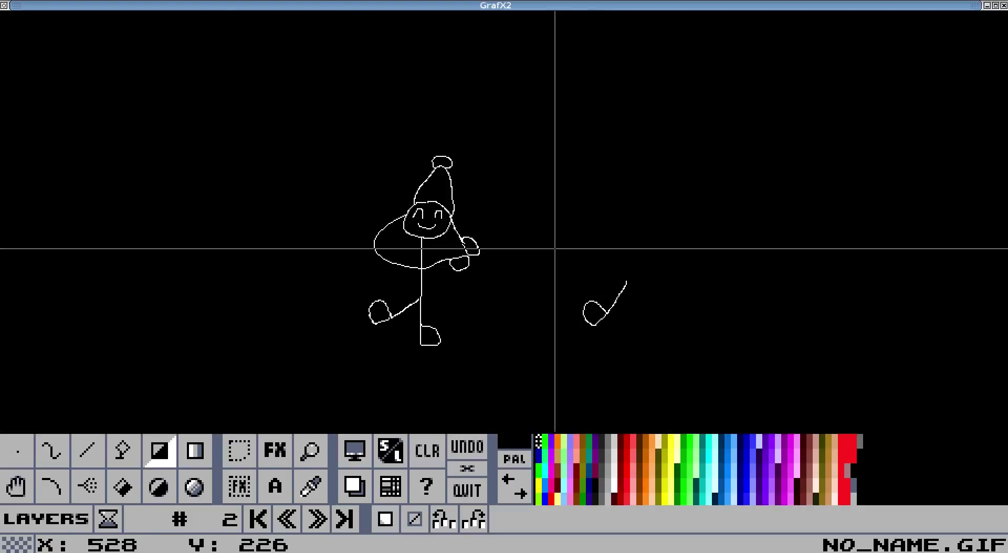
drag(555, 249, 676, 395)
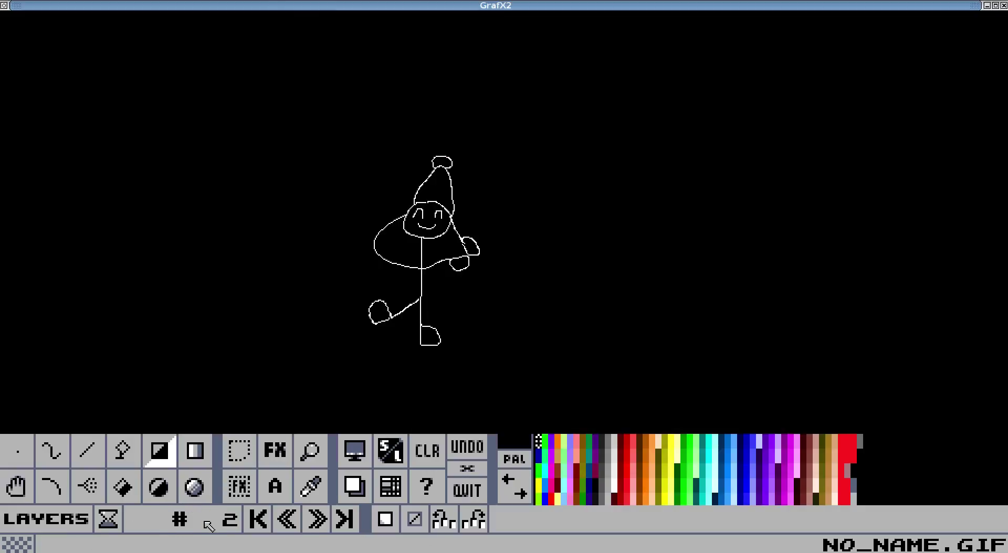
Set the frame duration to 500 ms for all frames in the animation speed dialog
click(116, 524)
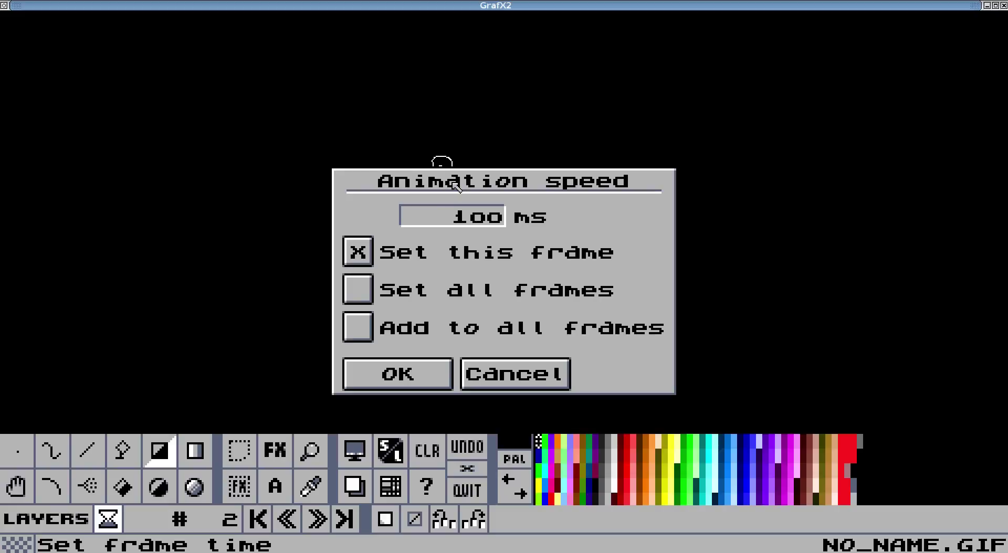
drag(454, 185, 661, 145)
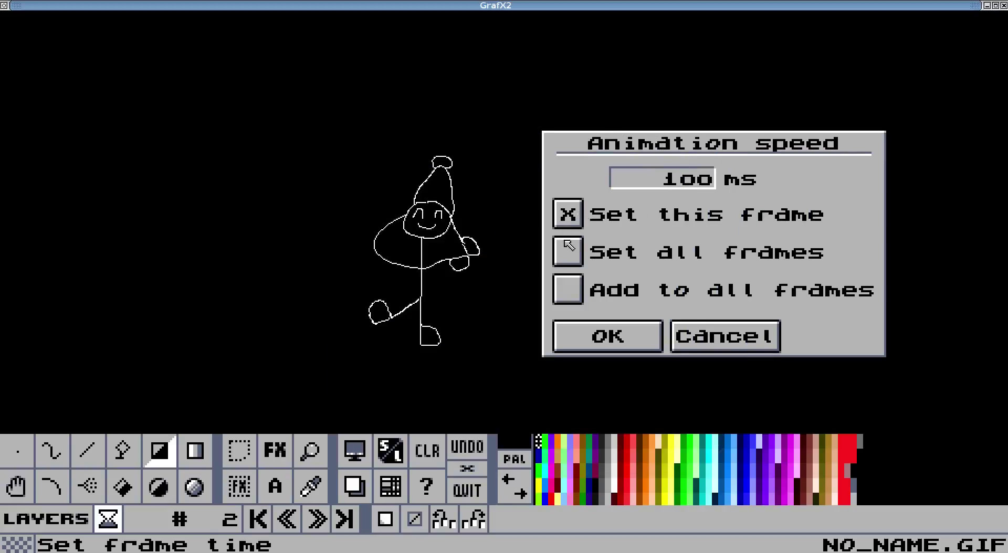
click(568, 250)
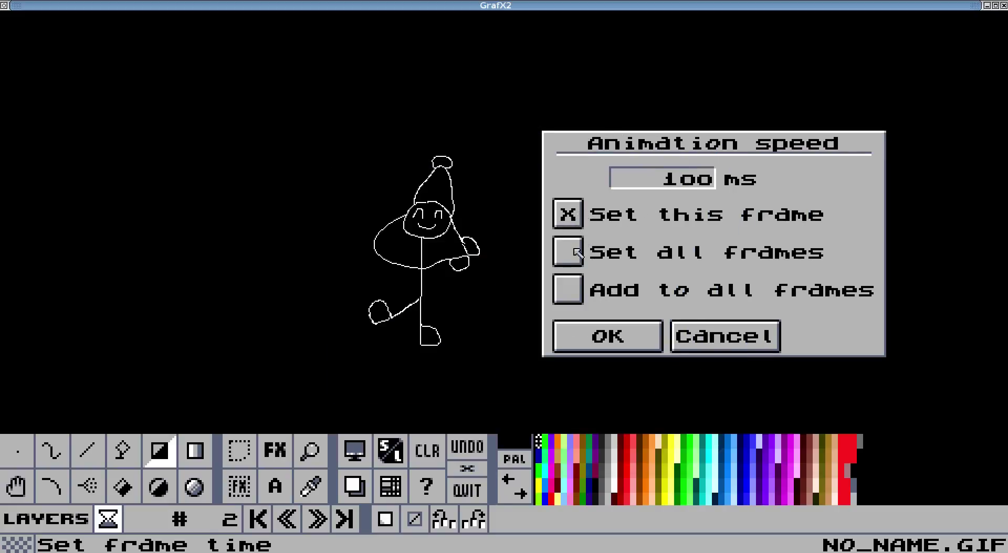
click(691, 176)
key(BackSpace)
key(BackSpace)
key(BackSpace)
text(500)
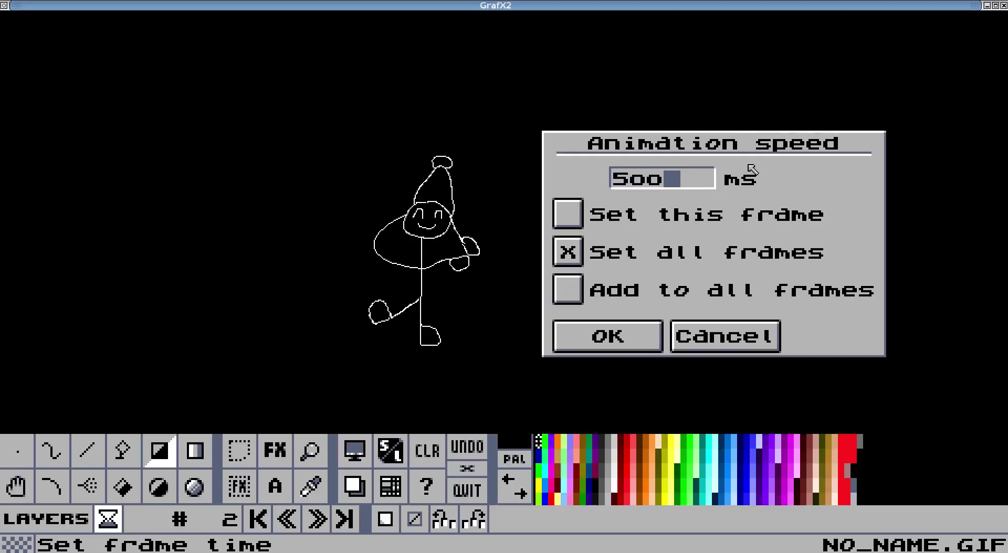
click(652, 337)
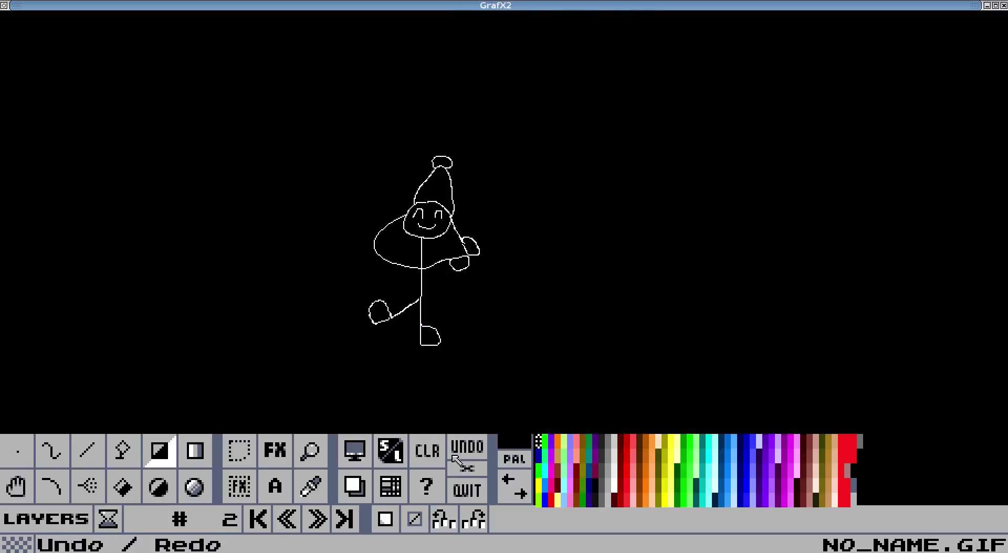
Save the animation to the Desktop folder under the name bob_gnome.gif
click(390, 450)
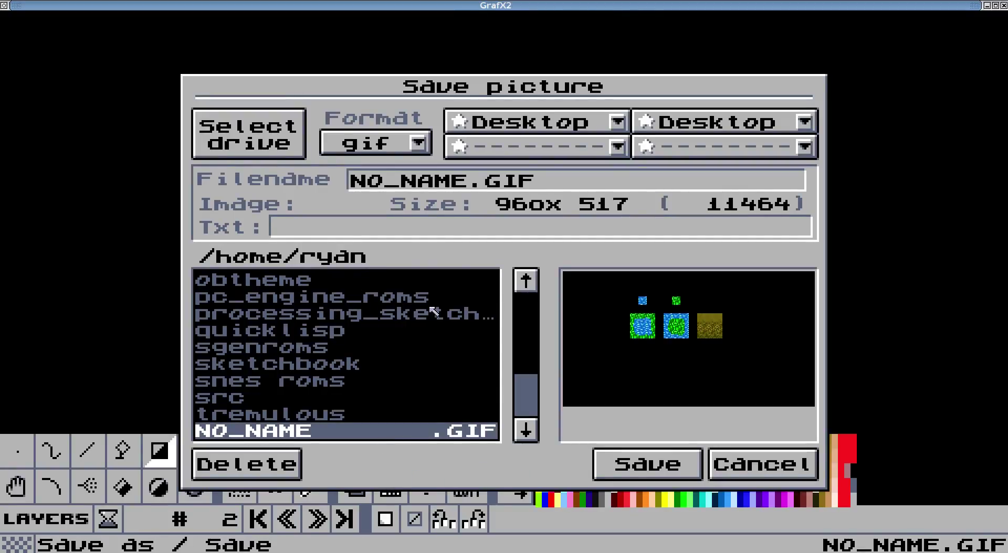
drag(526, 387, 529, 303)
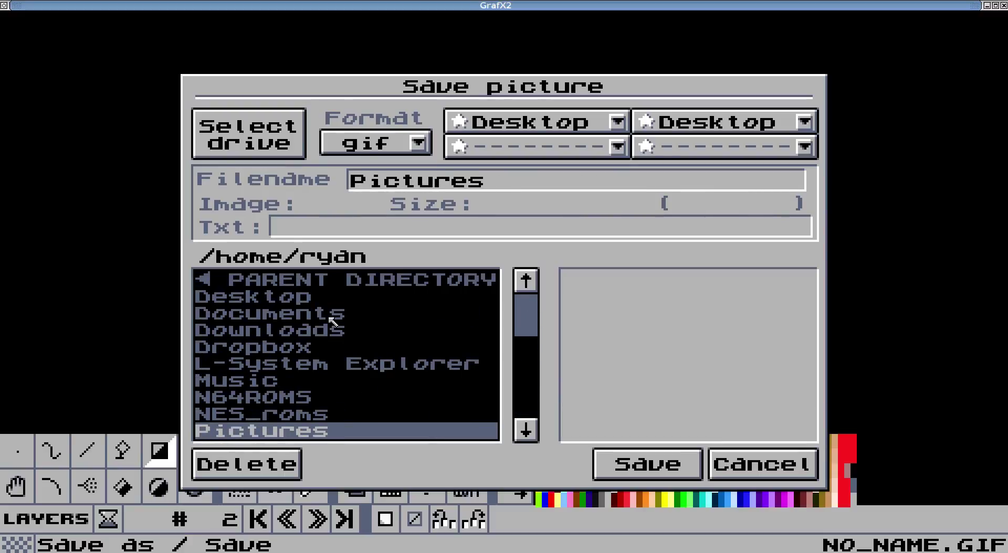
double_click(310, 300)
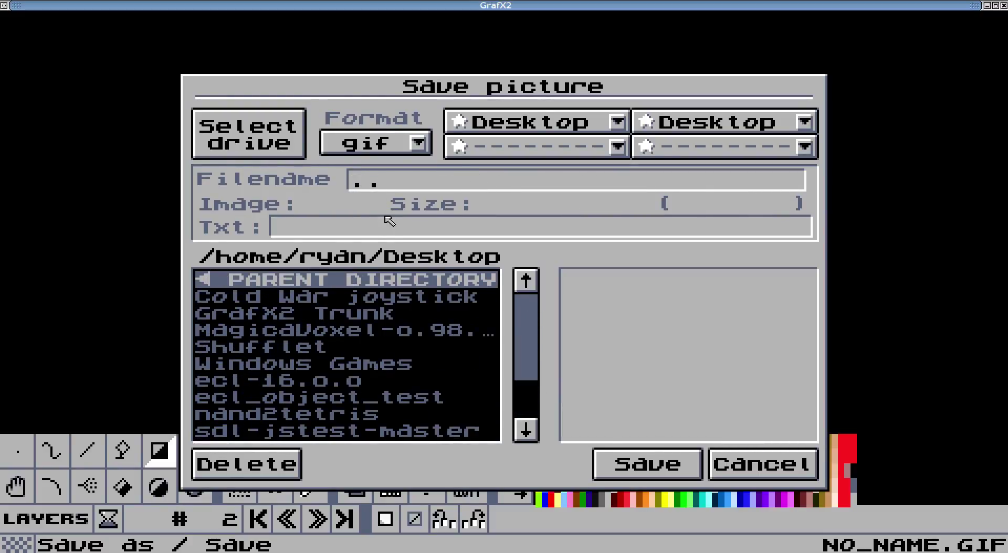
click(406, 184)
text(bob_gnome)
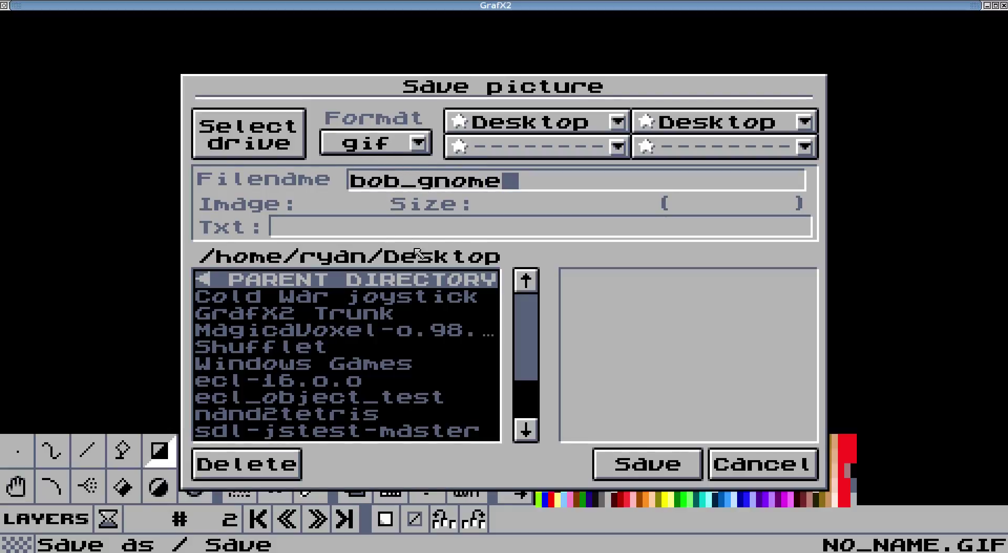
click(660, 460)
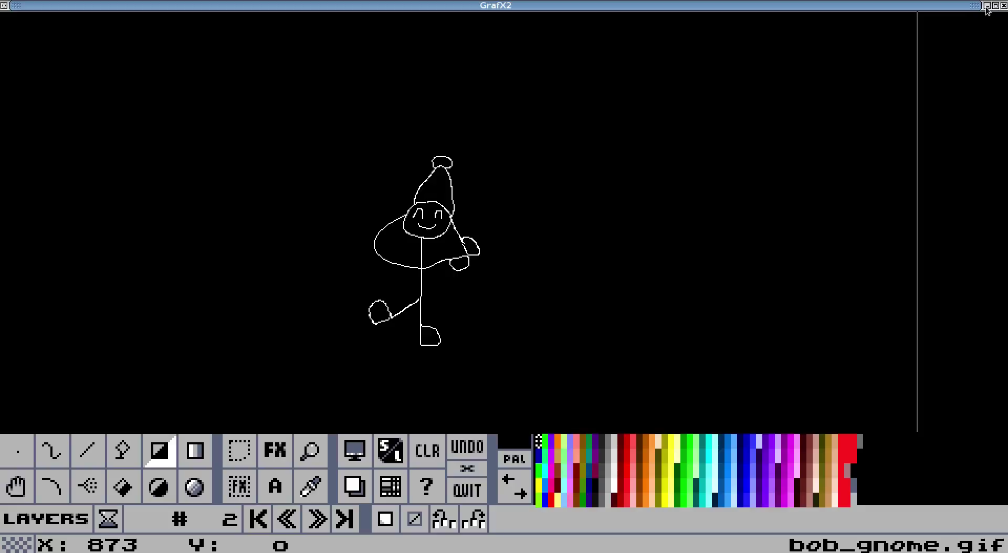
Minimize GrafX2 and open bob_gnome.gif from the desktop in an image viewer
click(987, 6)
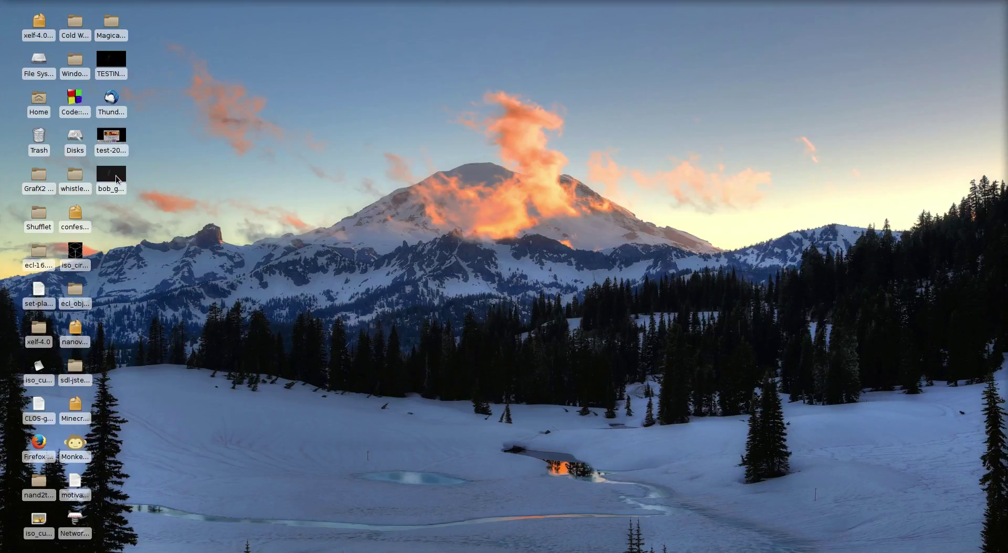
double_click(117, 180)
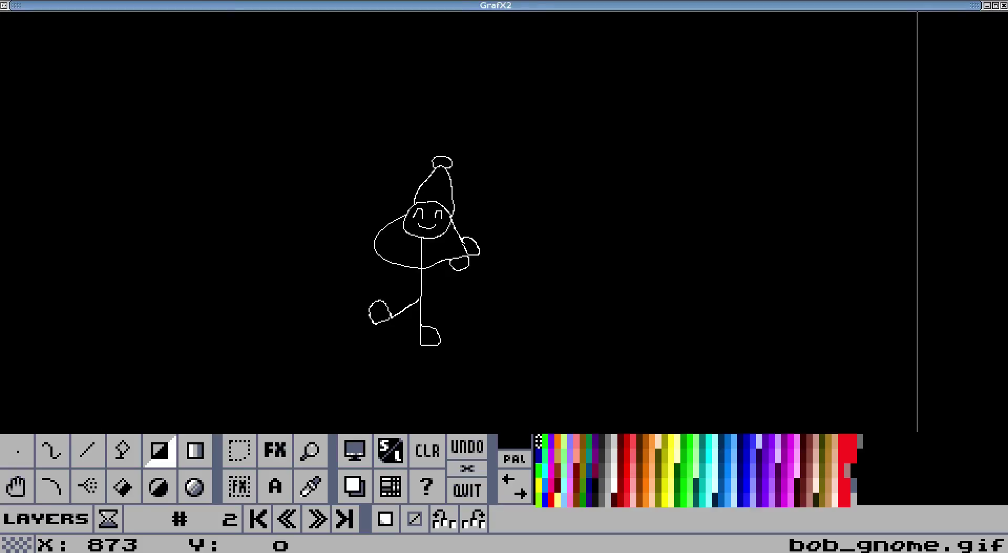
Switch to the Eye of GNOME window to watch bob_gnome.gif animate
key(alt+Tab)
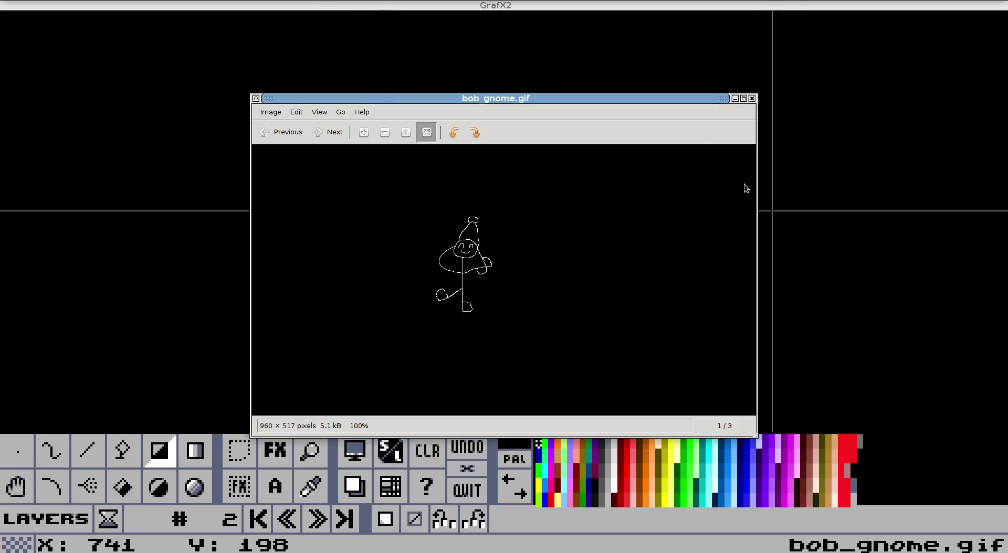